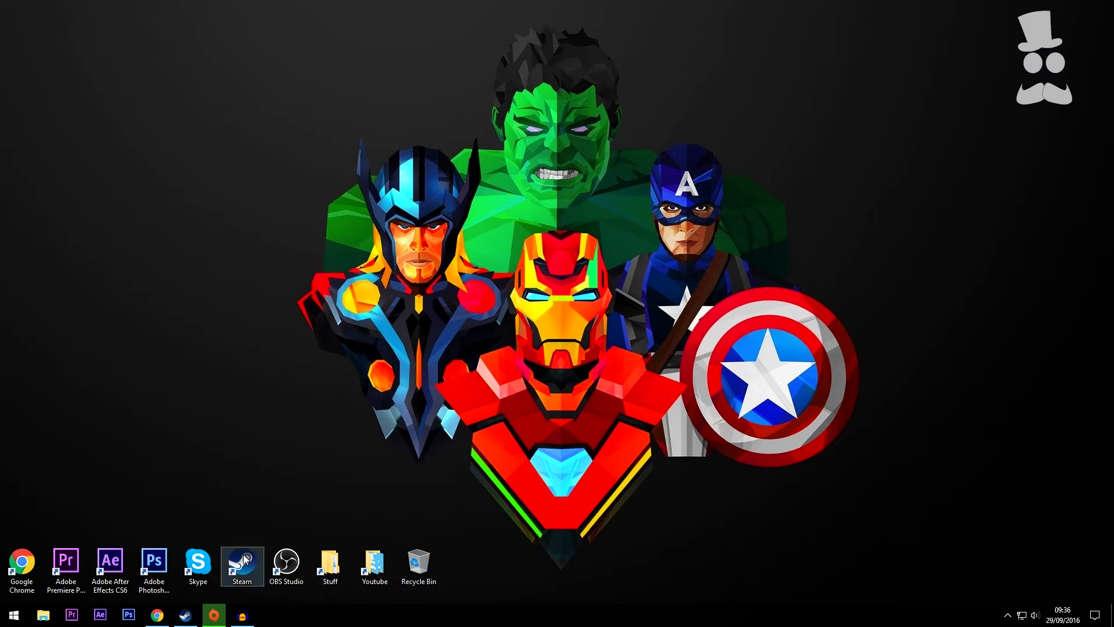
- Switch to Chrome, view the Steam store's home page and its Install Steam page, and minimize the browser
left_click(158, 615)
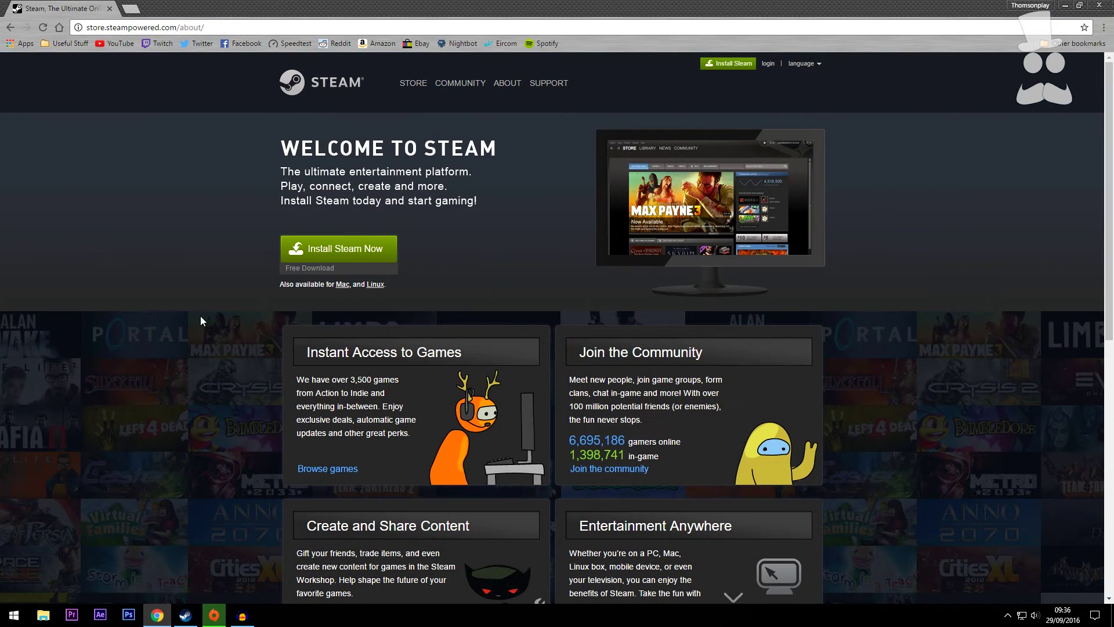
left_click(10, 27)
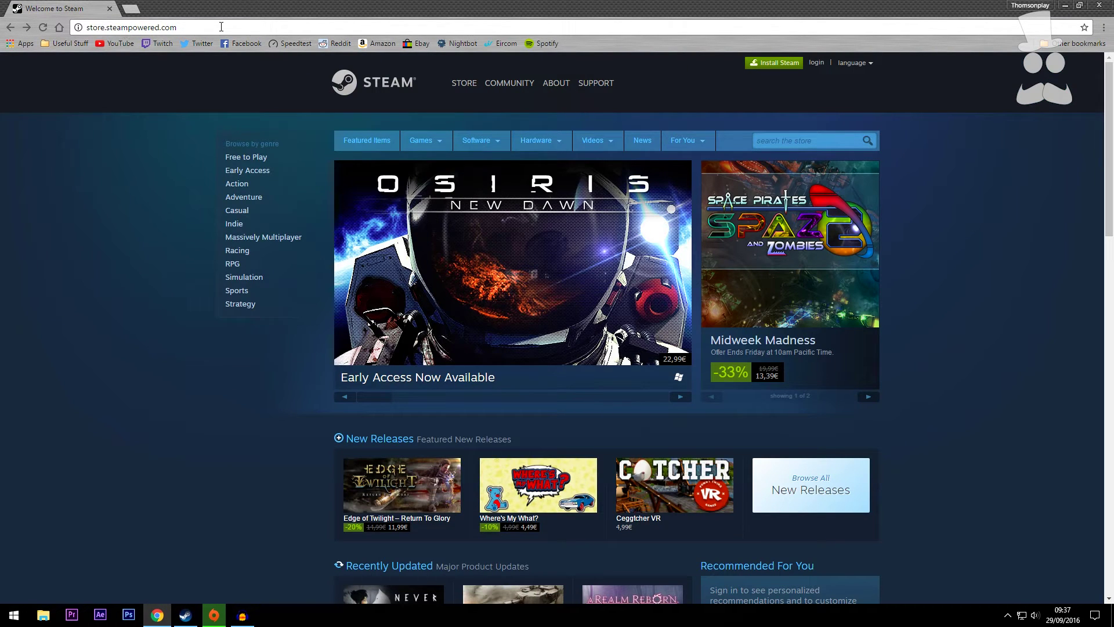
left_click(776, 65)
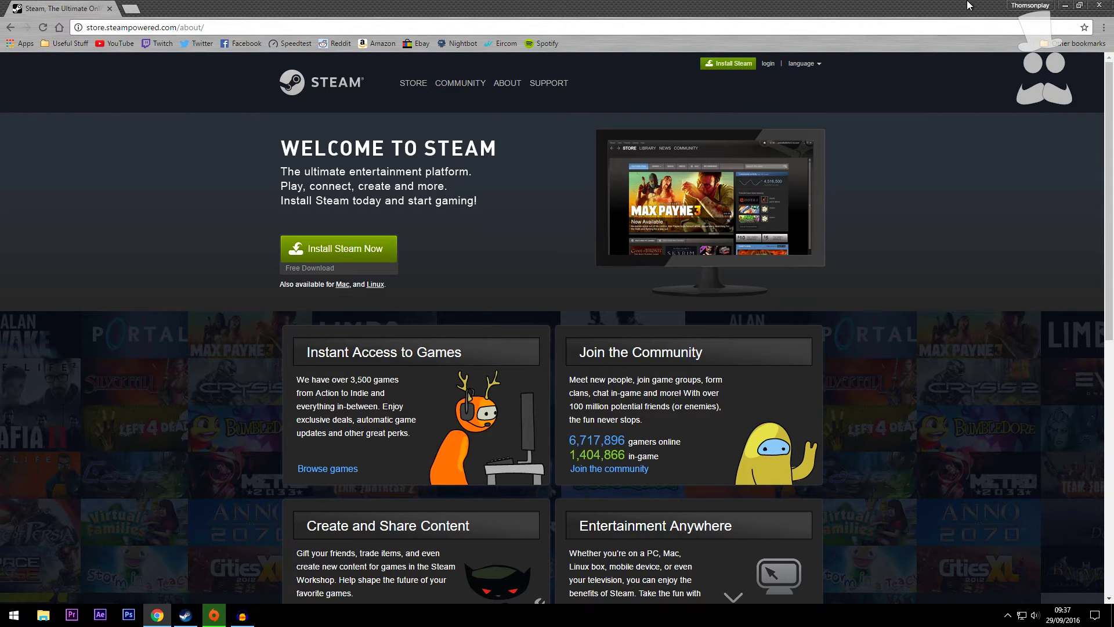
left_click(1068, 6)
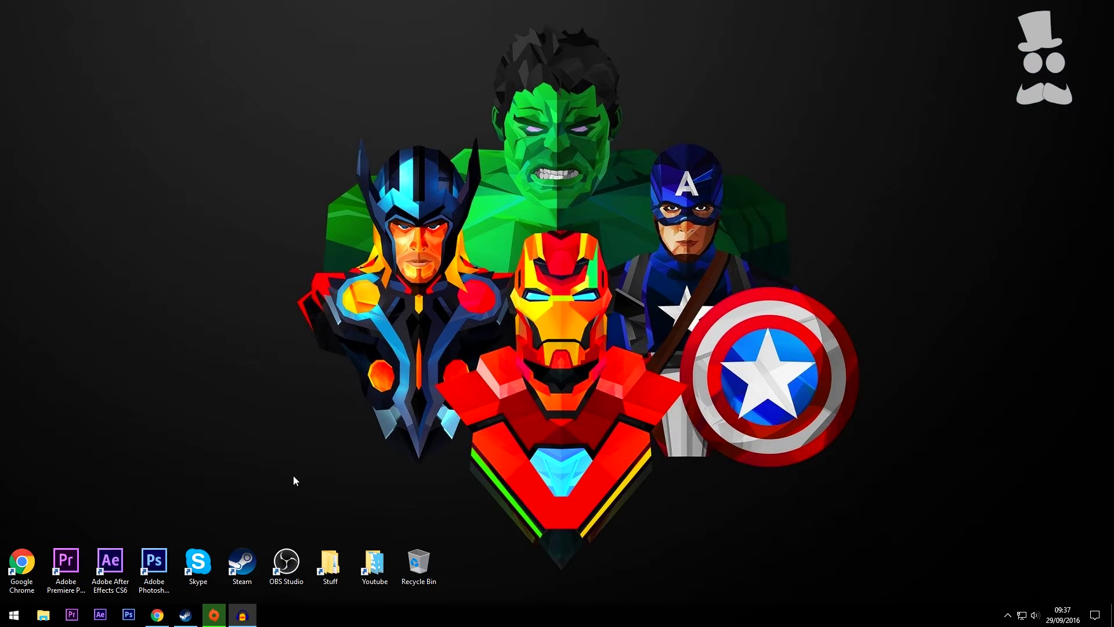
- Switch to Steam and examine the Call of Duty: Black Ops III store page through to its system requirements
left_click(186, 614)
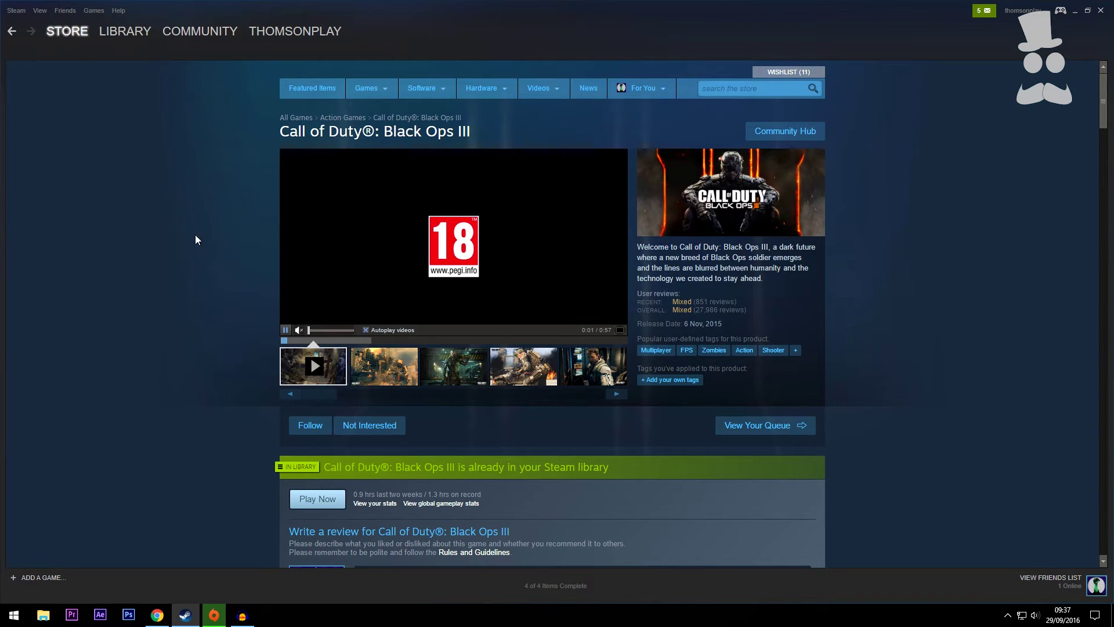
mouse_move(165, 35)
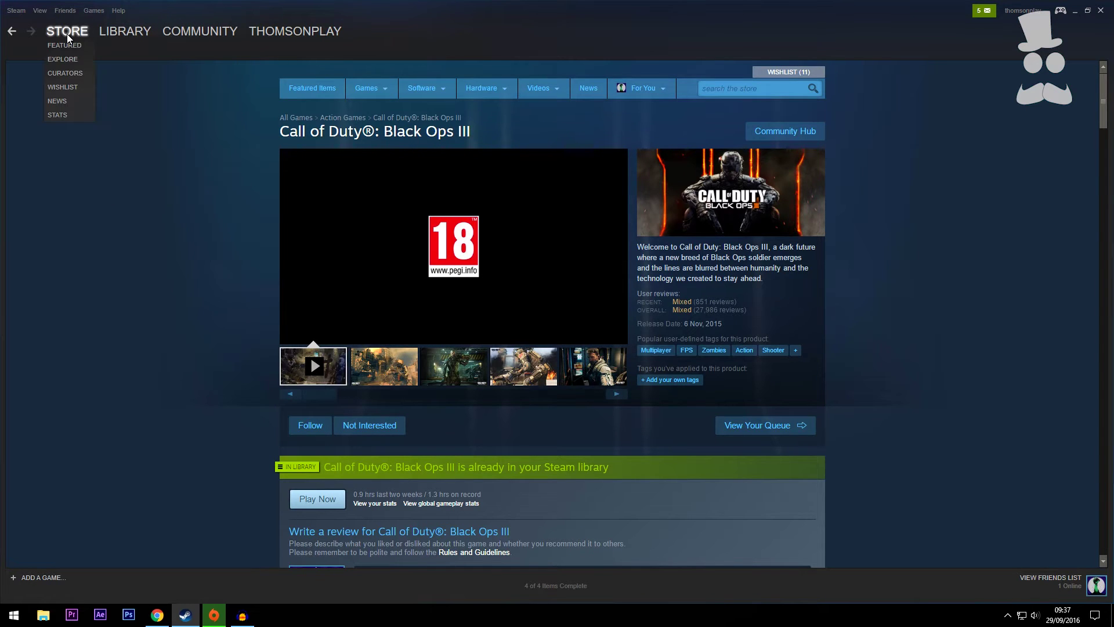
left_click(753, 96)
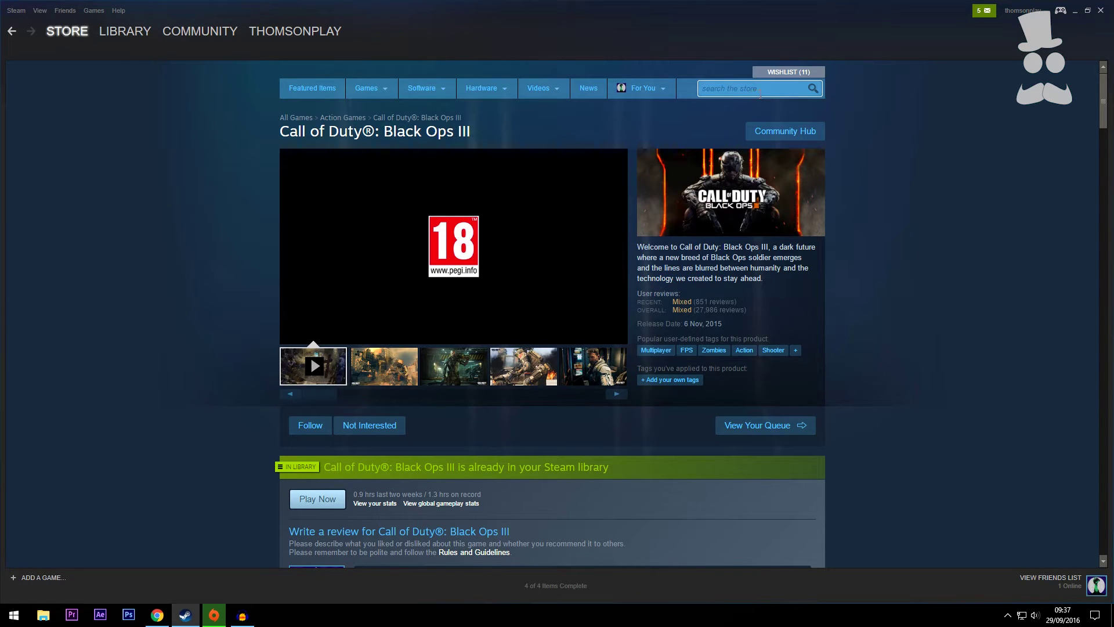
scroll(820, 375, "down", 1)
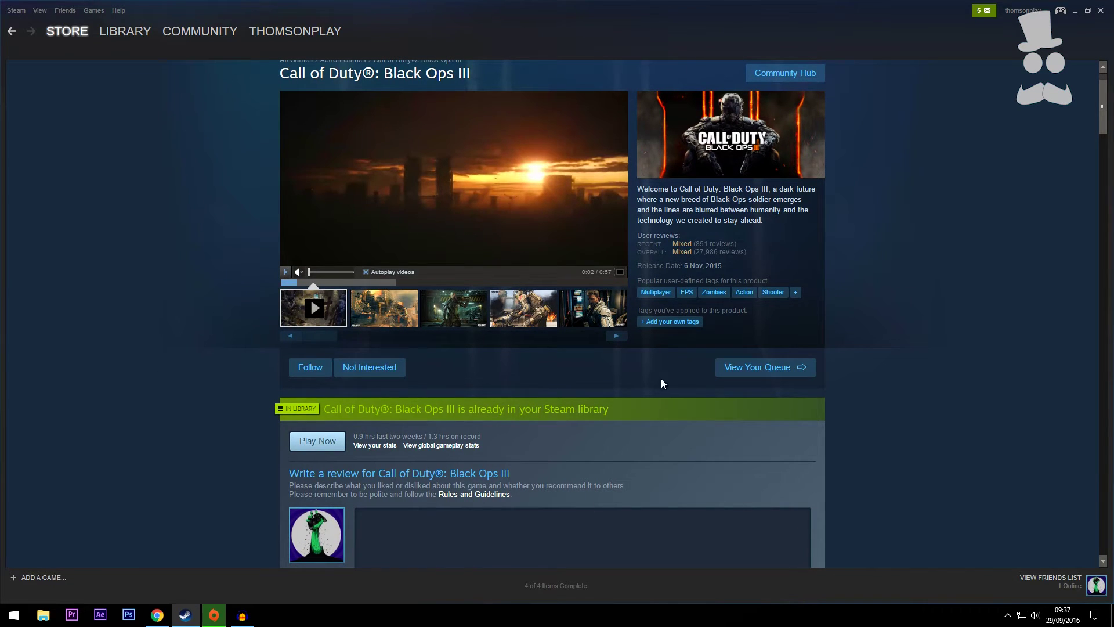
scroll(649, 378, "down", 7)
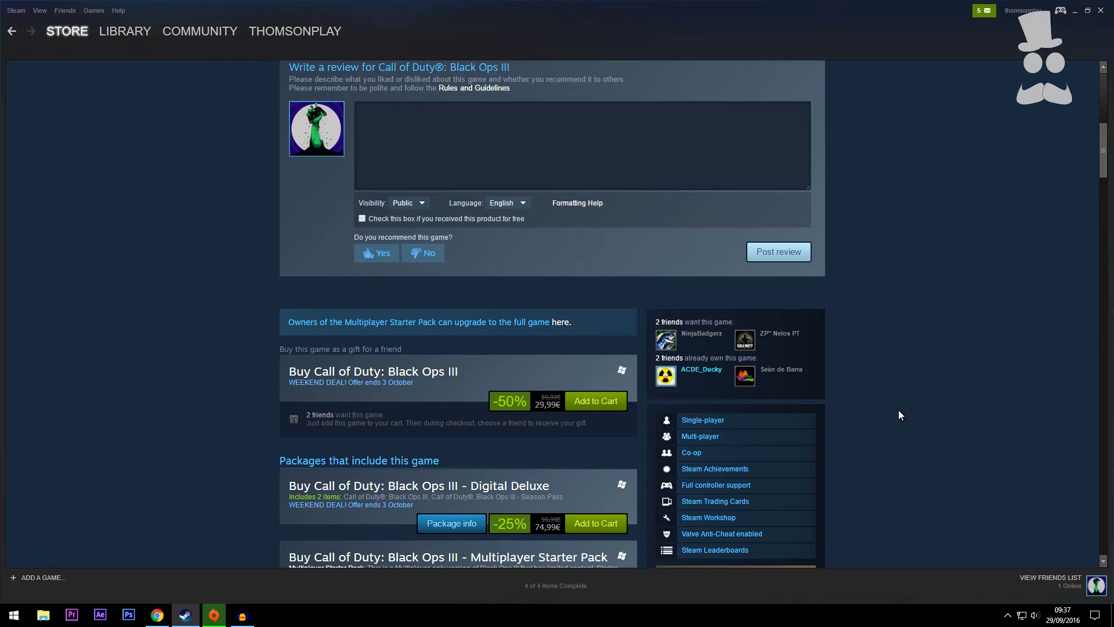
scroll(504, 394, "down", 3)
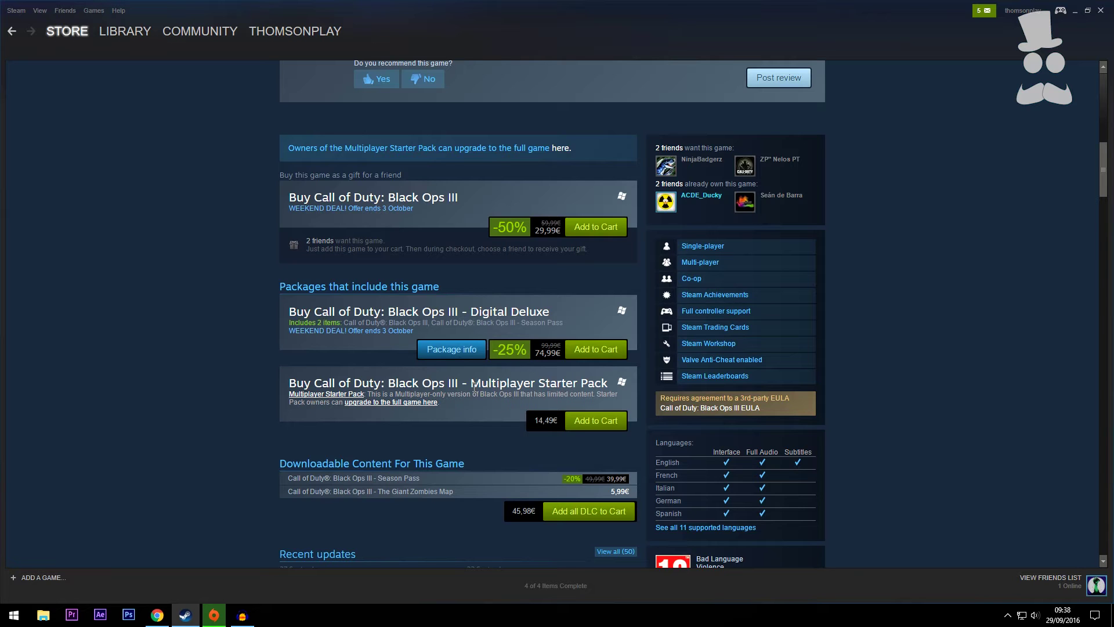
scroll(408, 435, "down", 6)
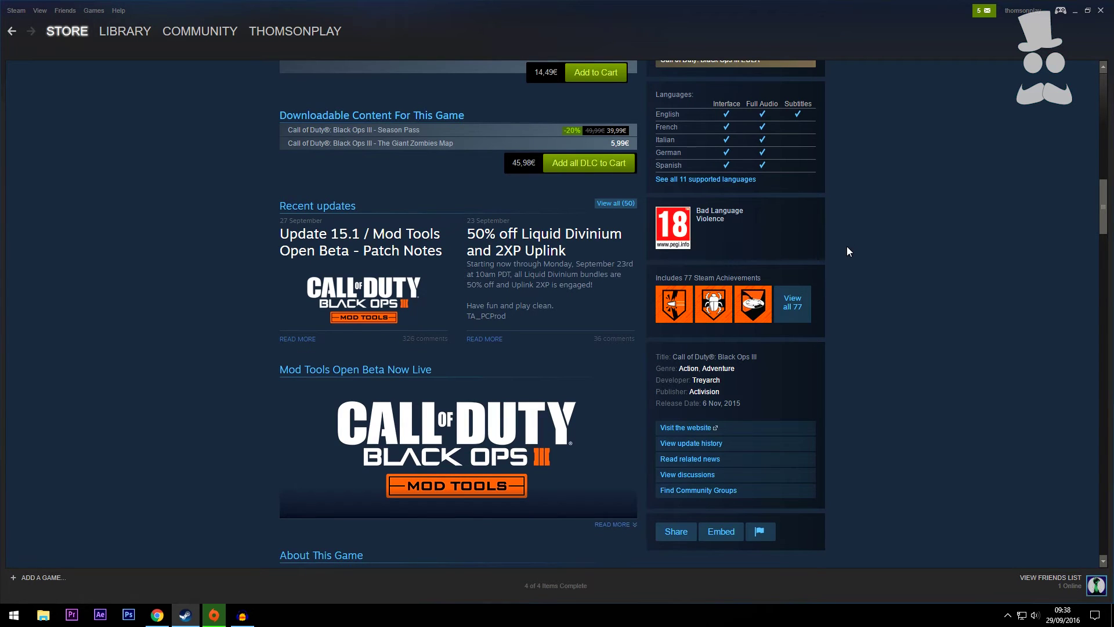
scroll(427, 345, "down", 3)
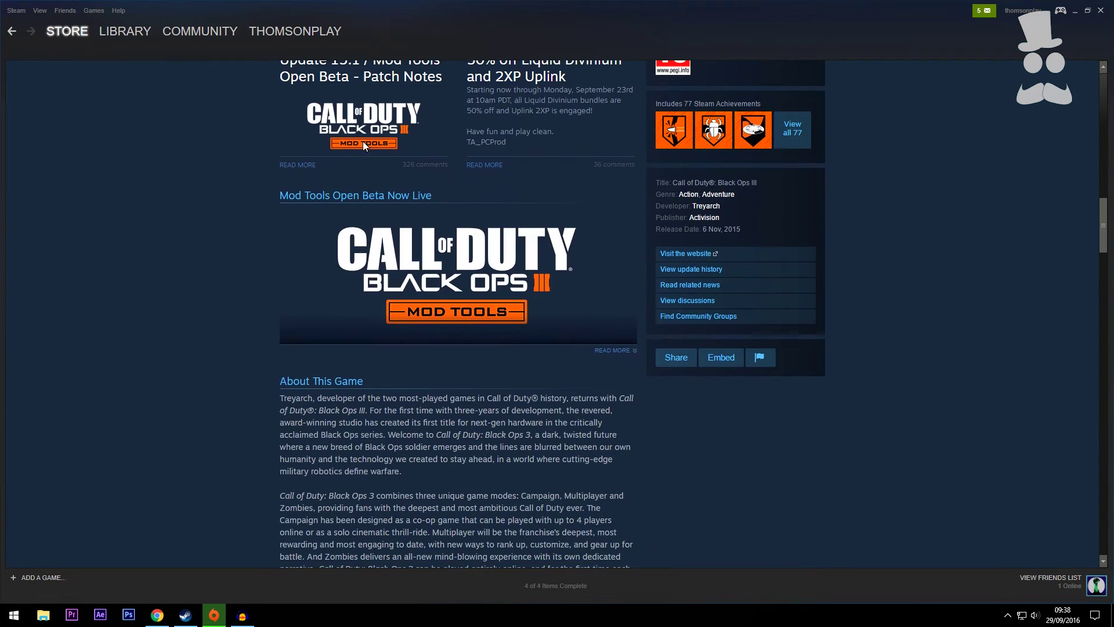
scroll(397, 231, "down", 7)
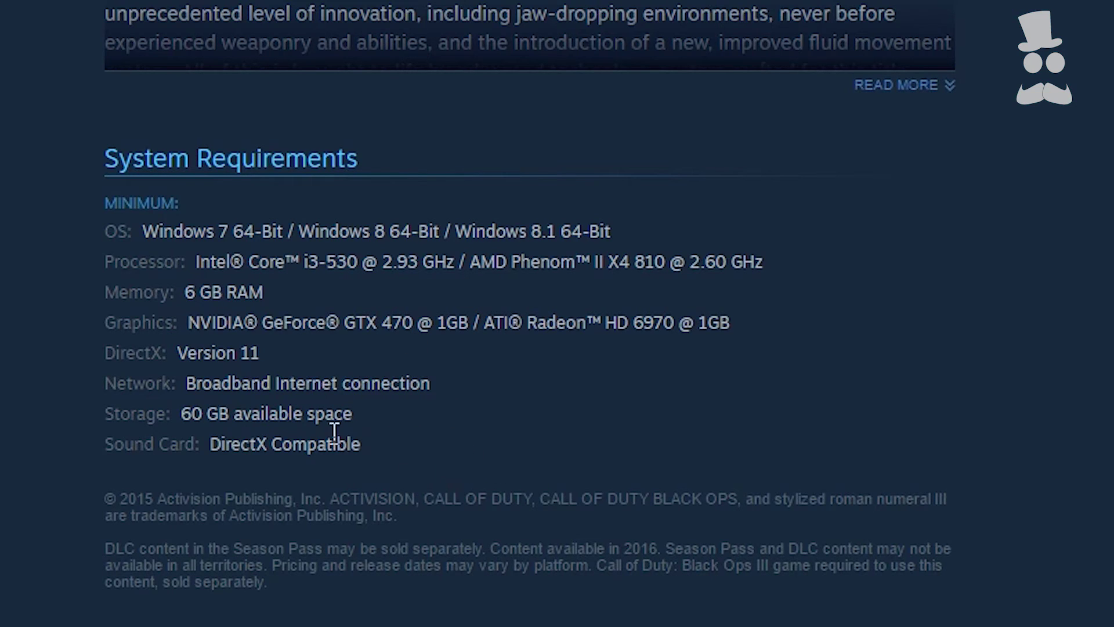
- Review the purchase options and packages on the Call of Duty: Black Ops III store page
scroll(597, 381, "up", 15)
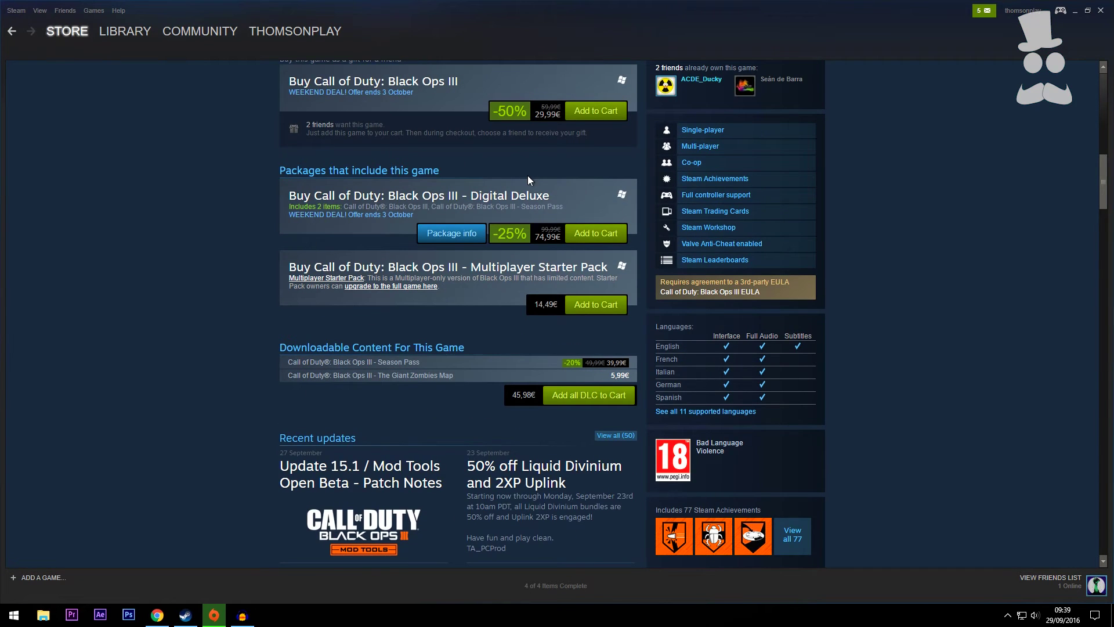
scroll(528, 180, "up", 3)
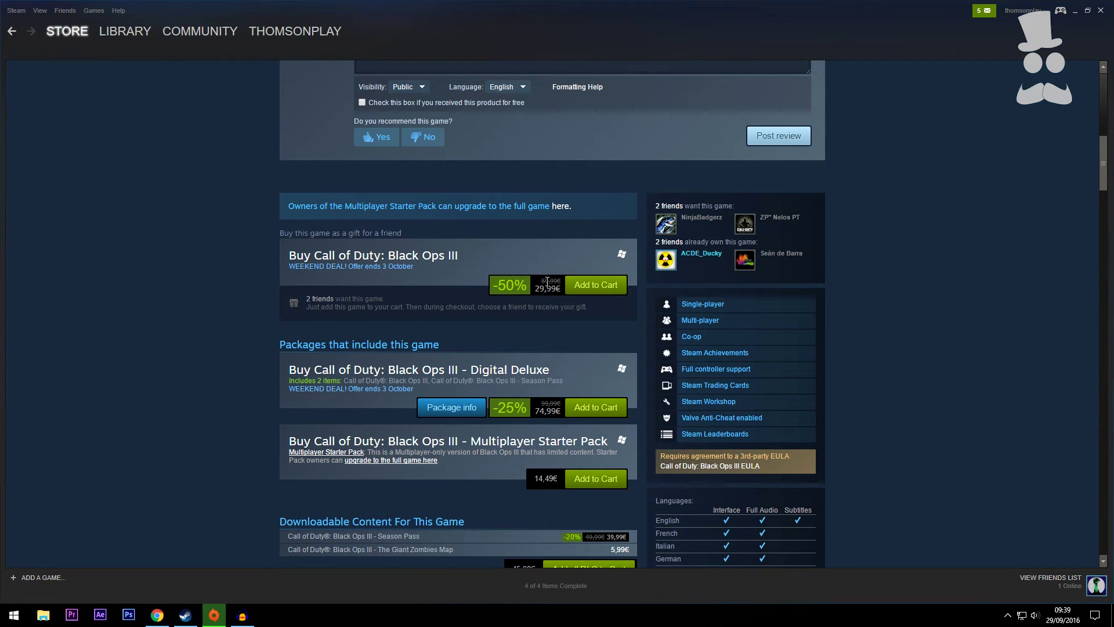
scroll(371, 258, "up", 10)
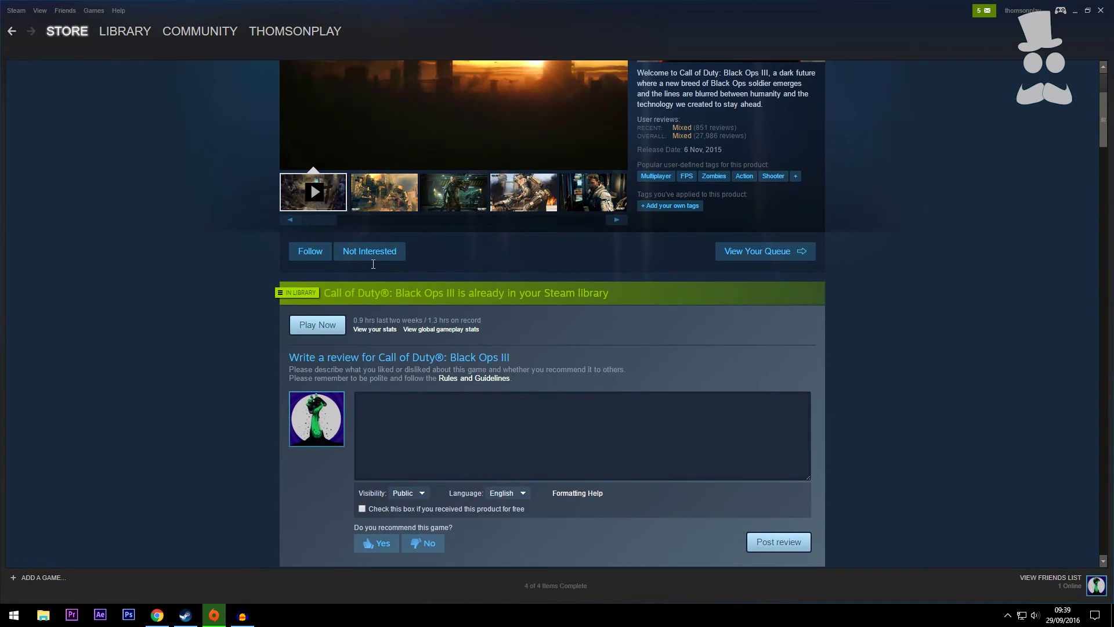
scroll(373, 268, "down", 9)
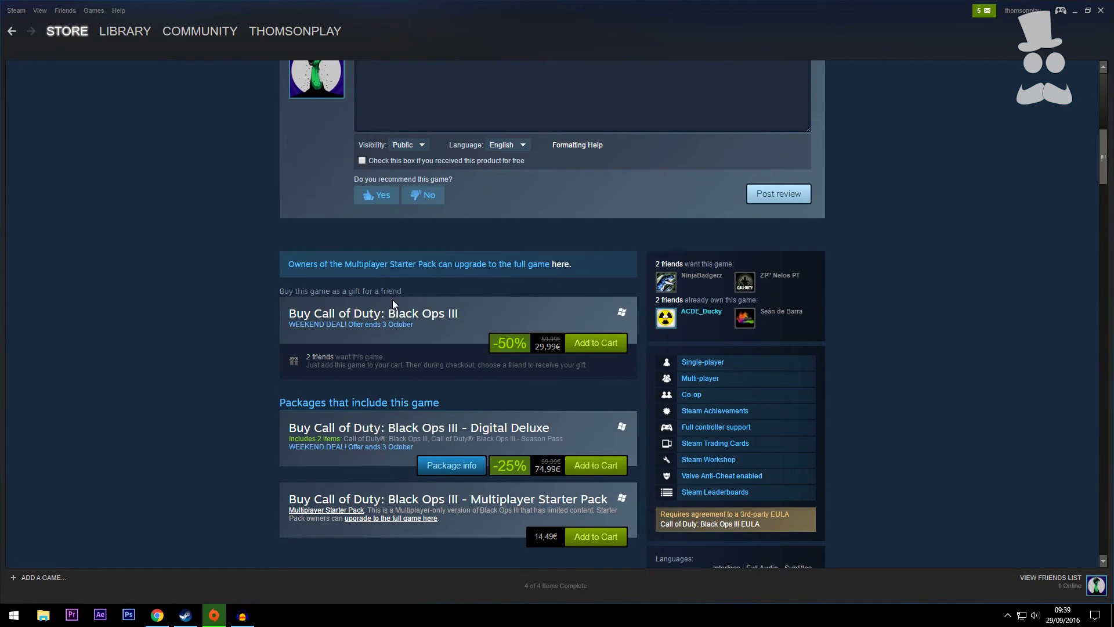
scroll(547, 351, "up", 9)
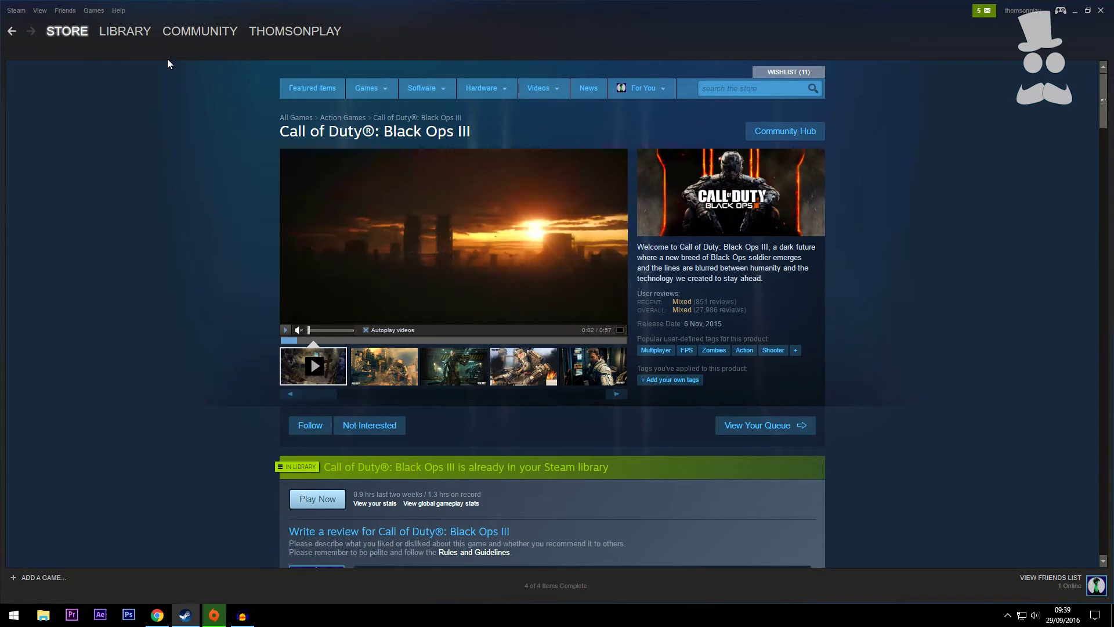
- Open the games list in the library and select Call of Duty: Black Ops III
left_click(125, 33)
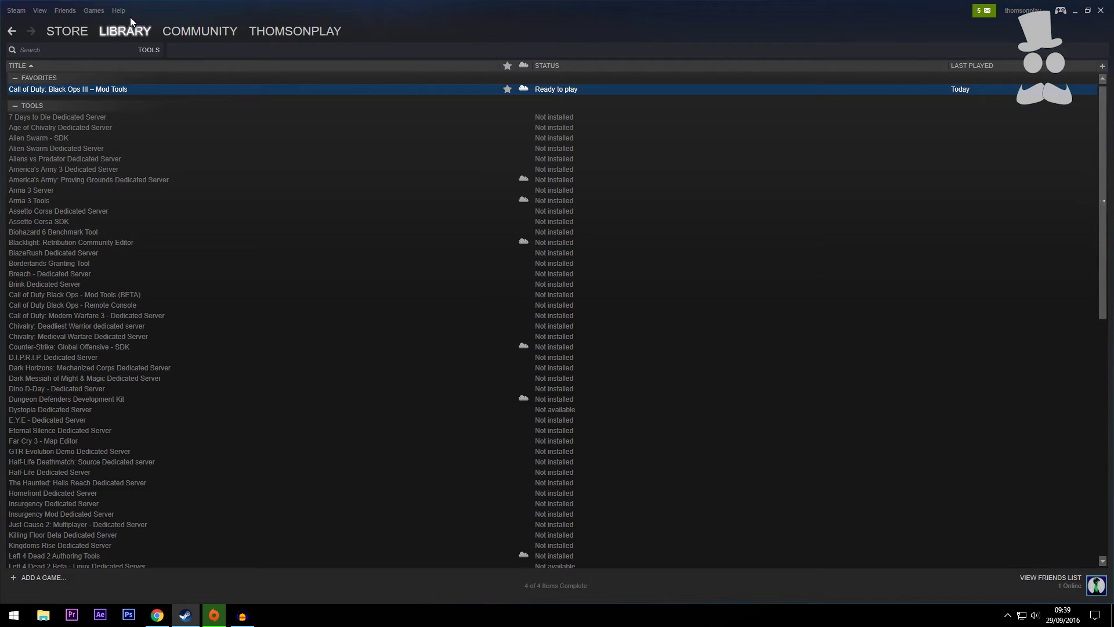
left_click(116, 46)
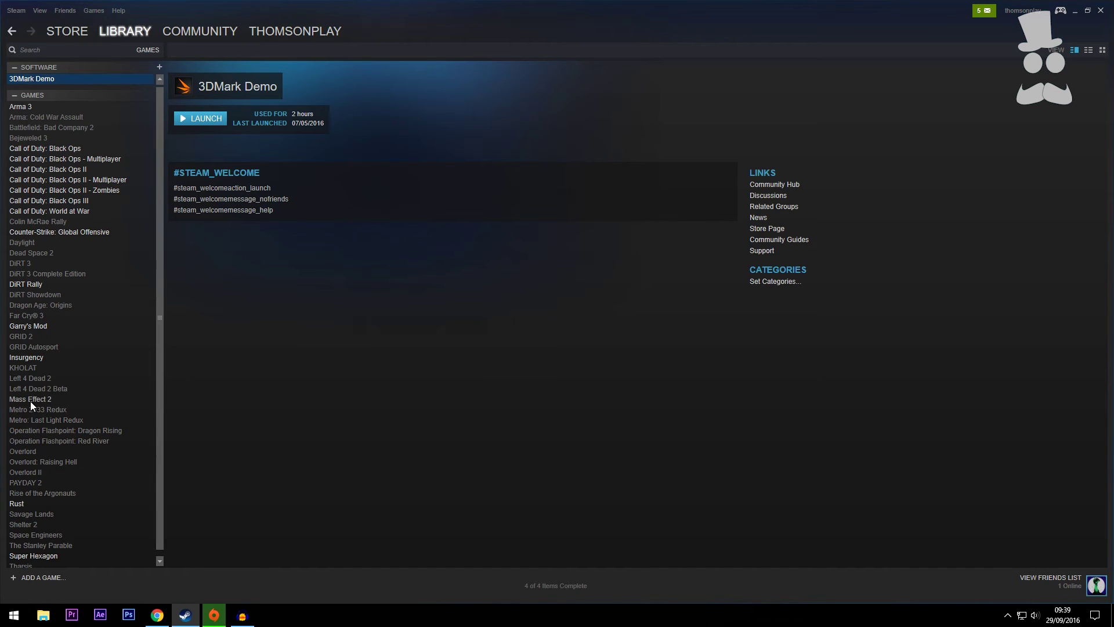
left_click(47, 200)
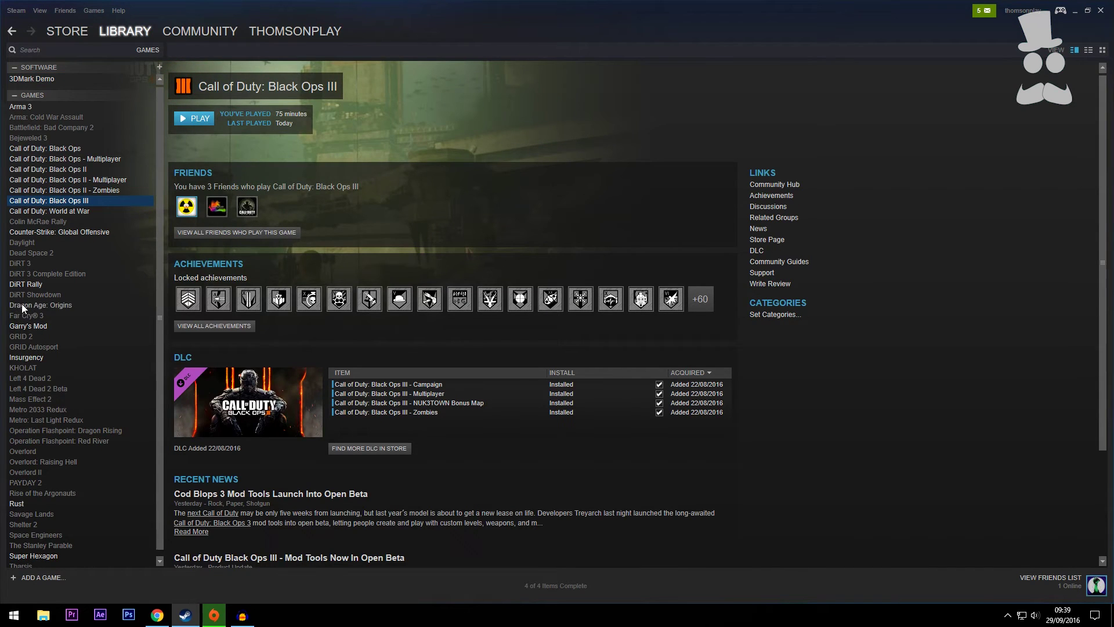
- View the install options for DiRT Showdown without installing it, and return to Call of Duty: Black Ops III
left_click(29, 294)
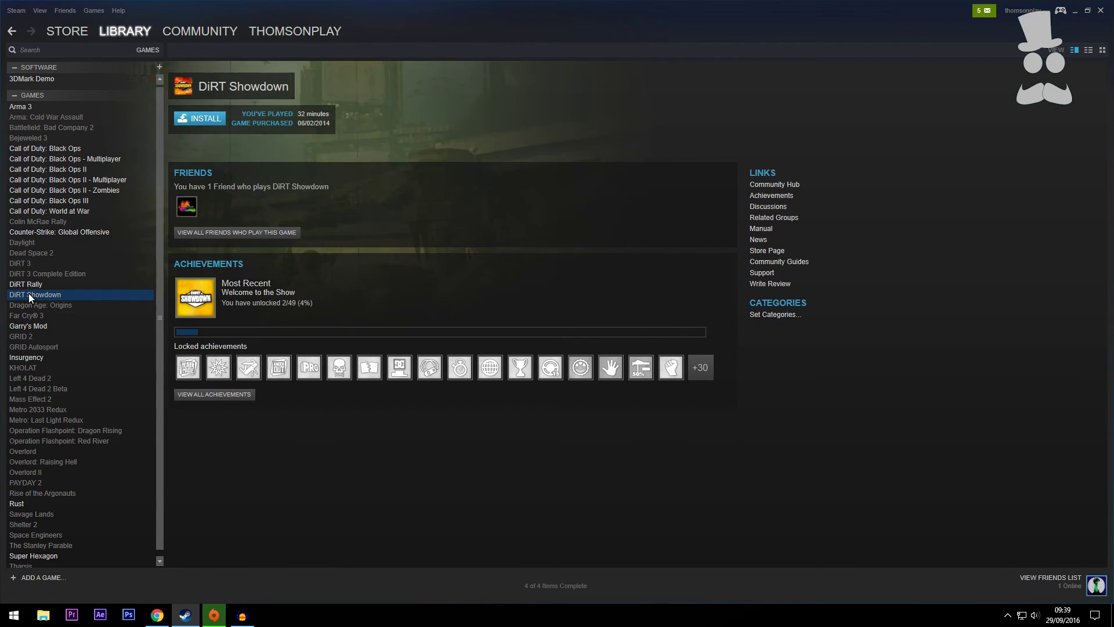
left_click(210, 113)
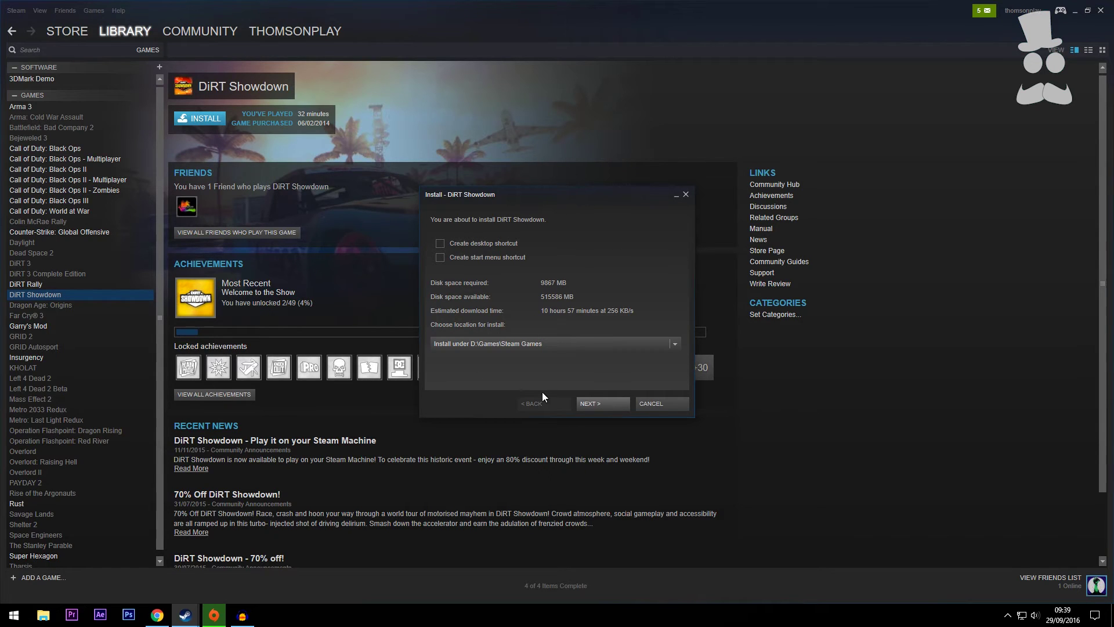
left_click(657, 407)
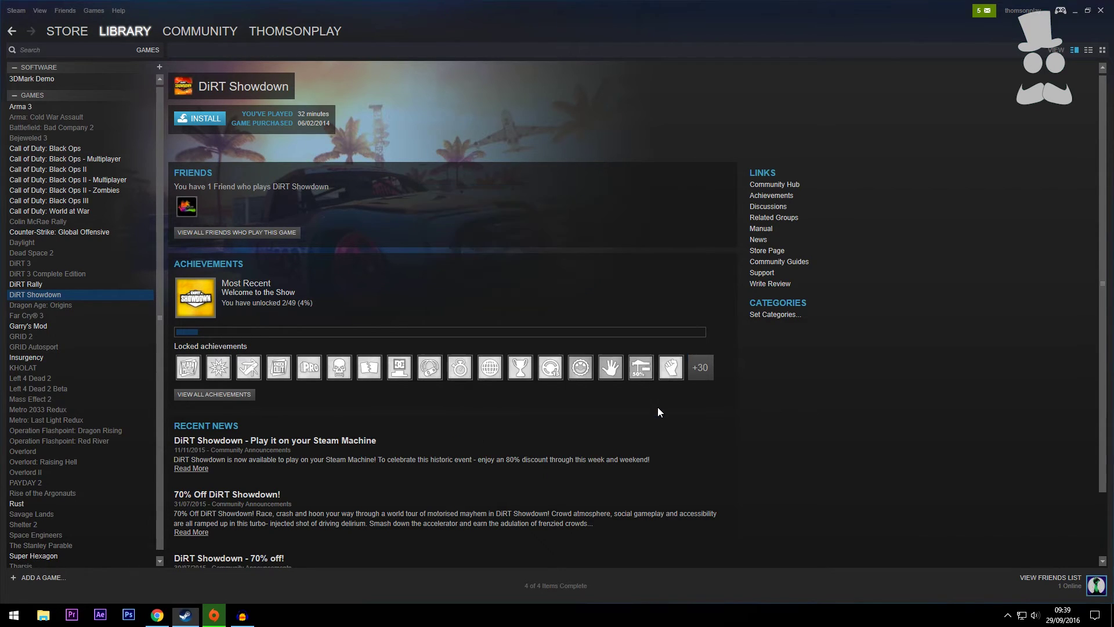
left_click(27, 200)
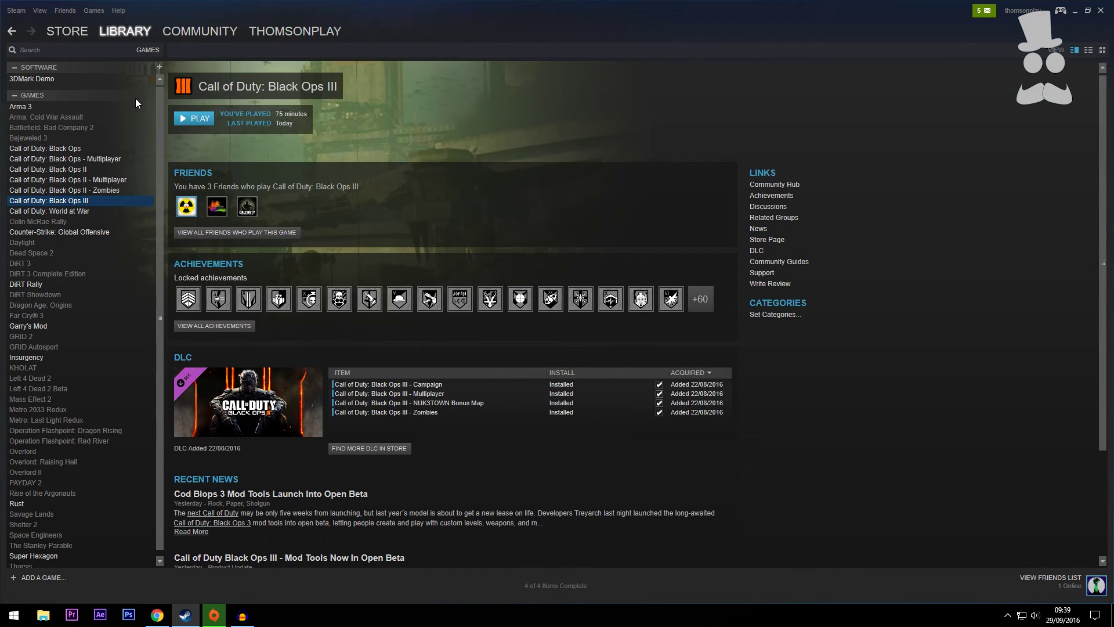
- Show the library's Tools list and select Call of Duty: Black Ops III – Mod Tools
mouse_move(124, 40)
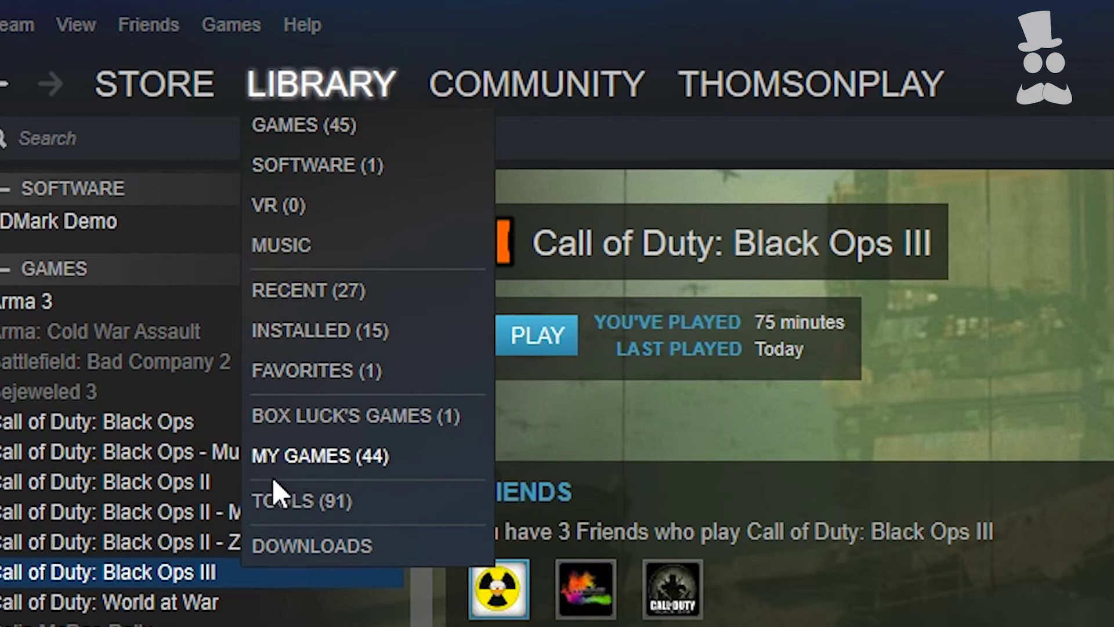
left_click(273, 501)
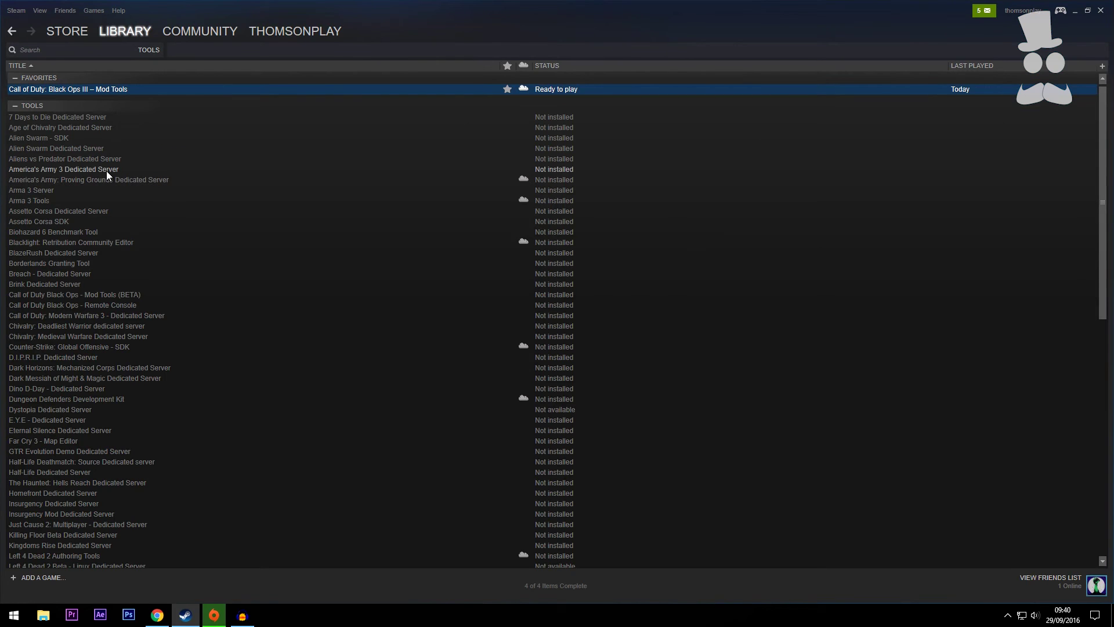
scroll(136, 249, "down", 4)
scroll(166, 318, "up", 5)
right_click(75, 116)
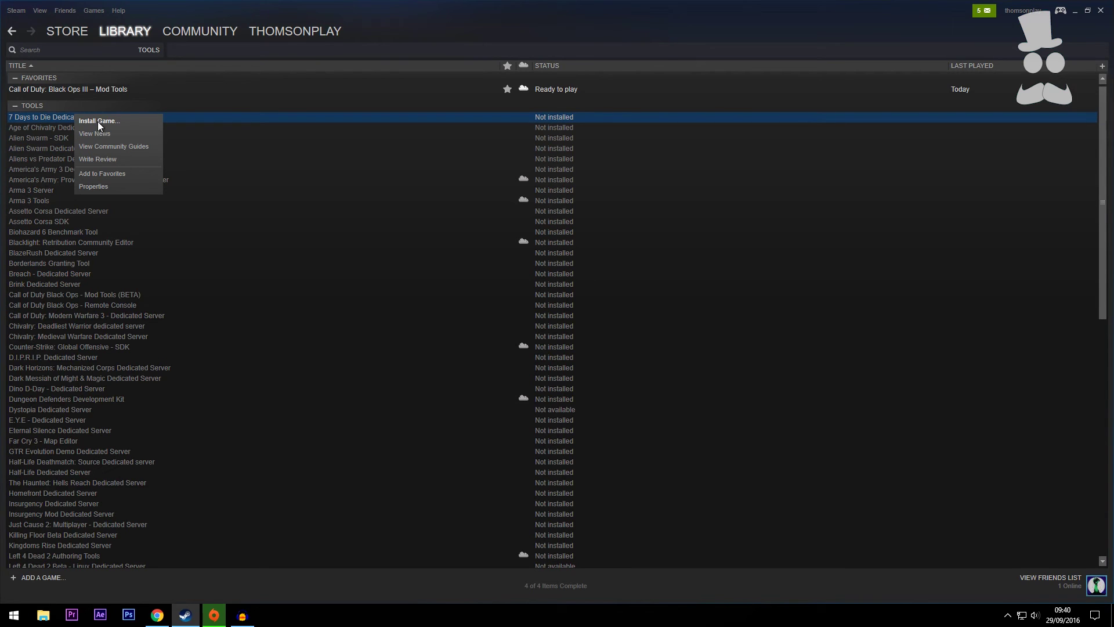
left_click(99, 89)
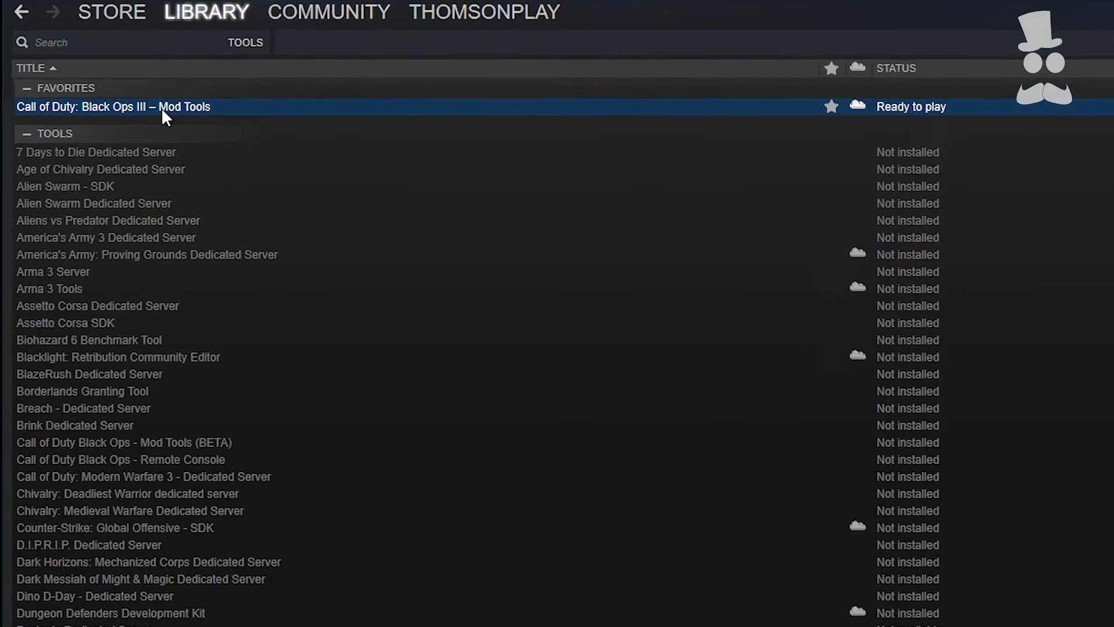
- Inspect the properties of Call of Duty: Black Ops III – Mod Tools and close them
right_click(245, 138)
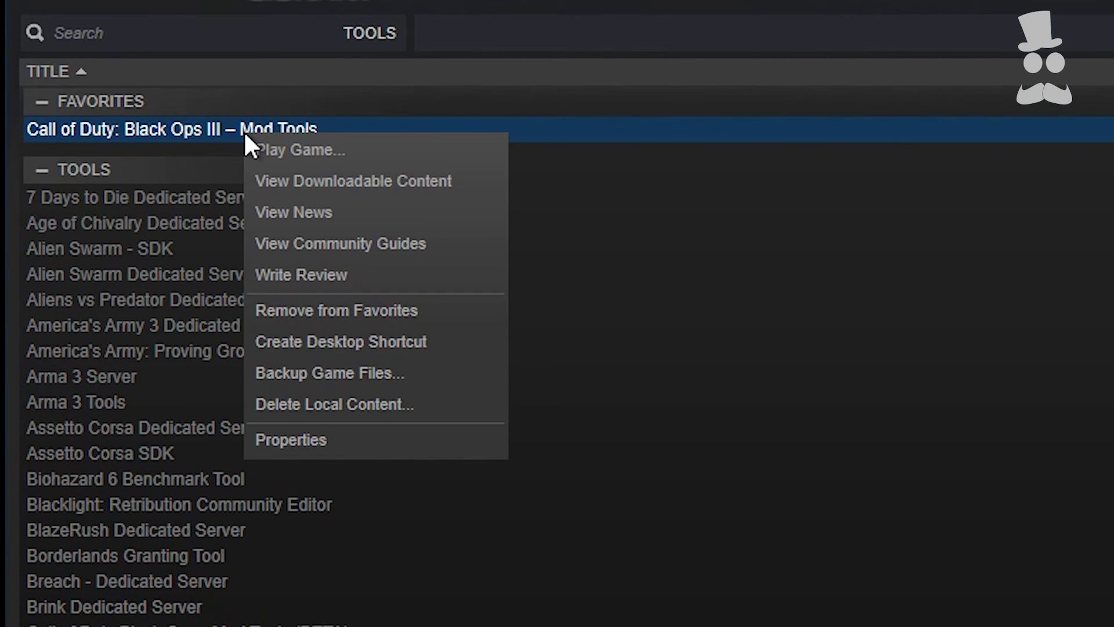
left_click(273, 439)
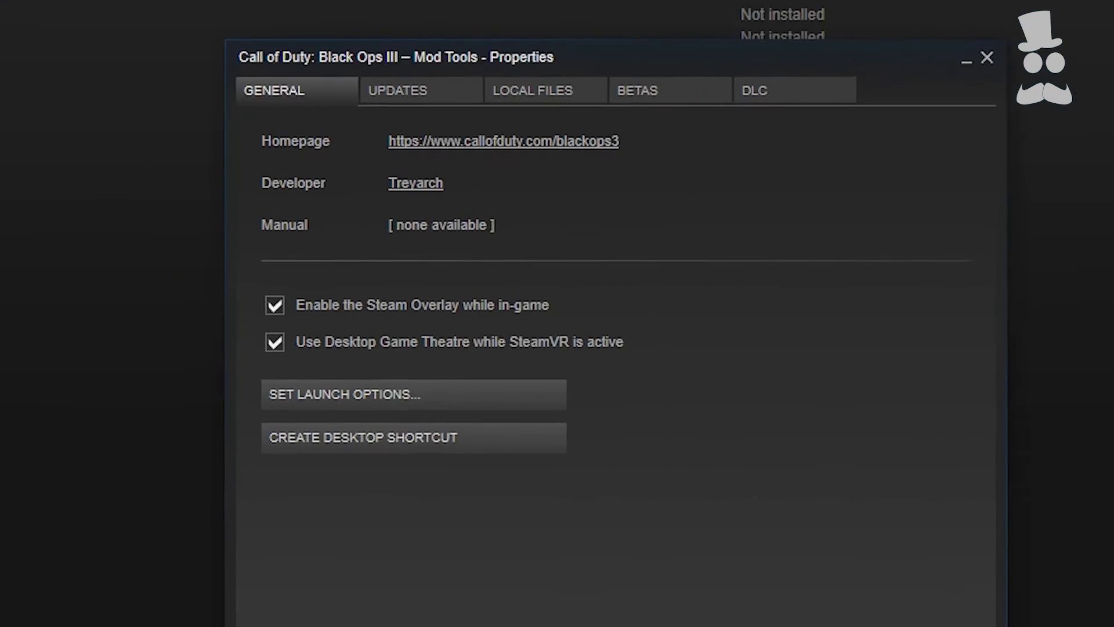
left_click(668, 64)
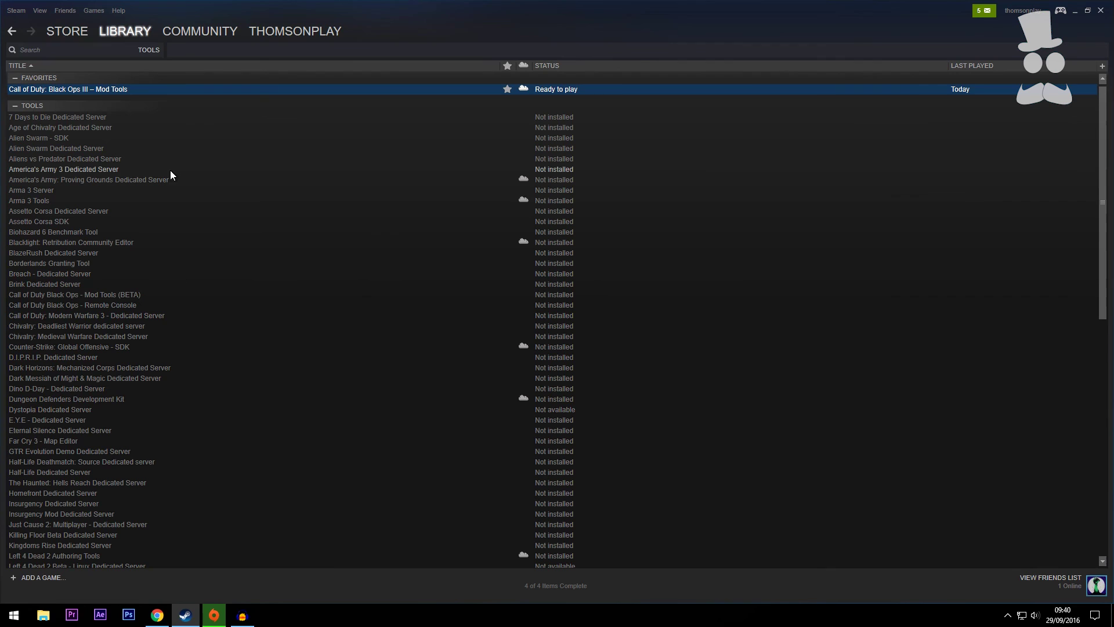
- Check the Mod Tools entry among the downloads and return to Call of Duty: Black Ops III in the games library
mouse_move(121, 30)
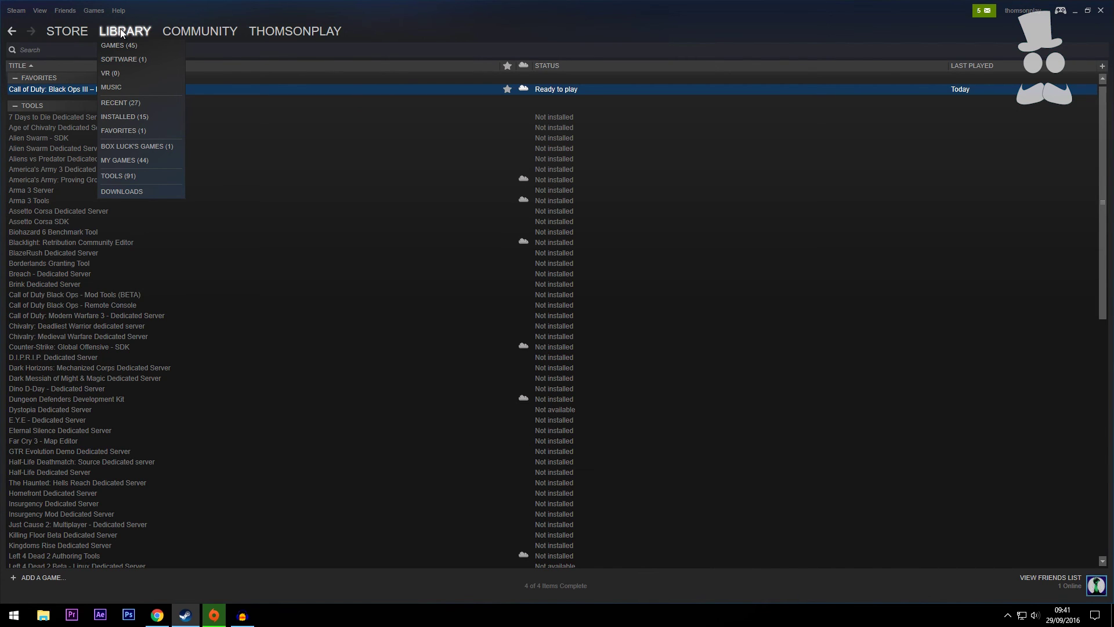
left_click(121, 191)
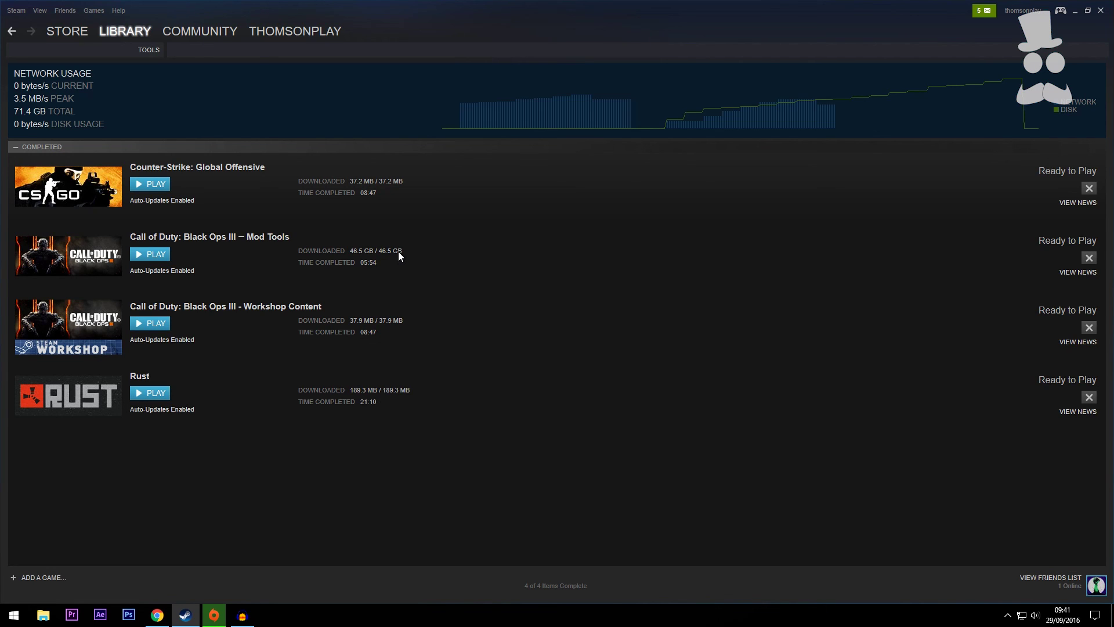
left_click(109, 37)
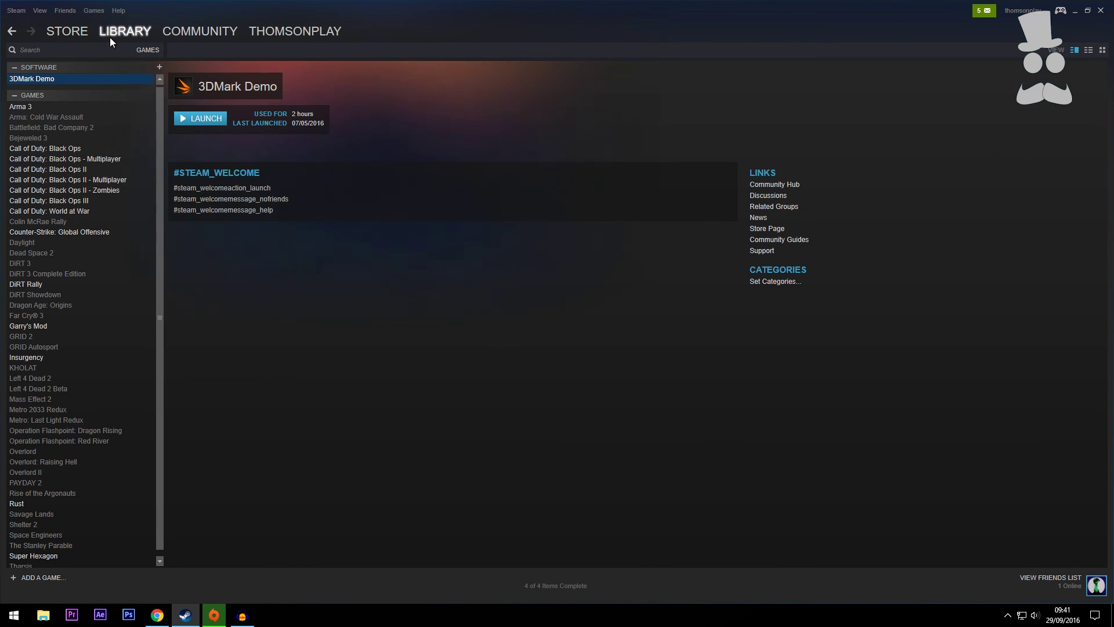
left_click(87, 200)
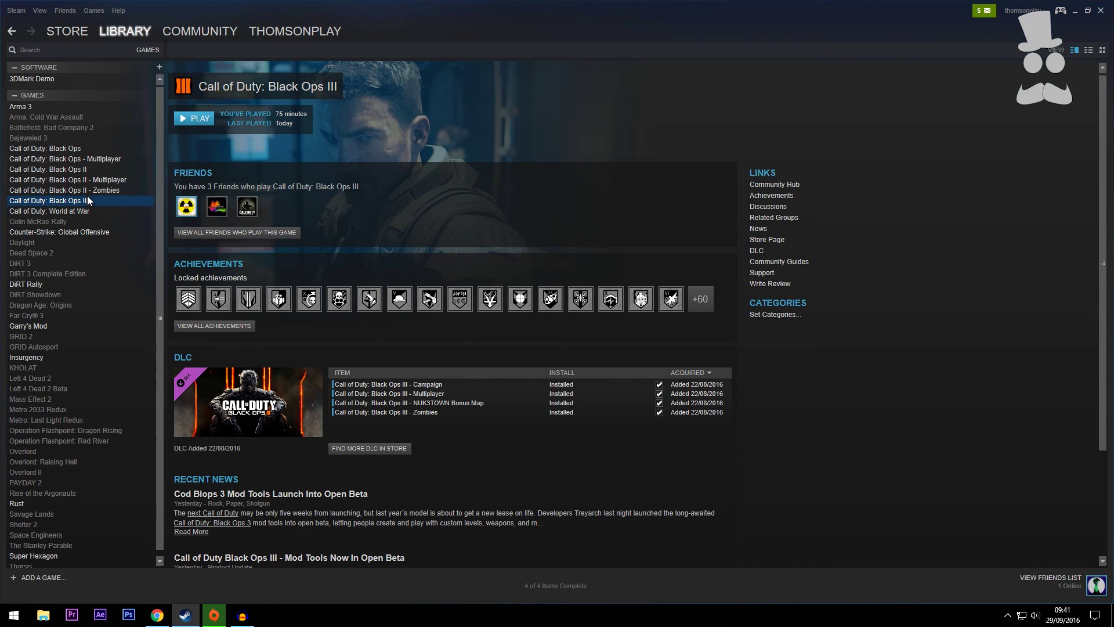